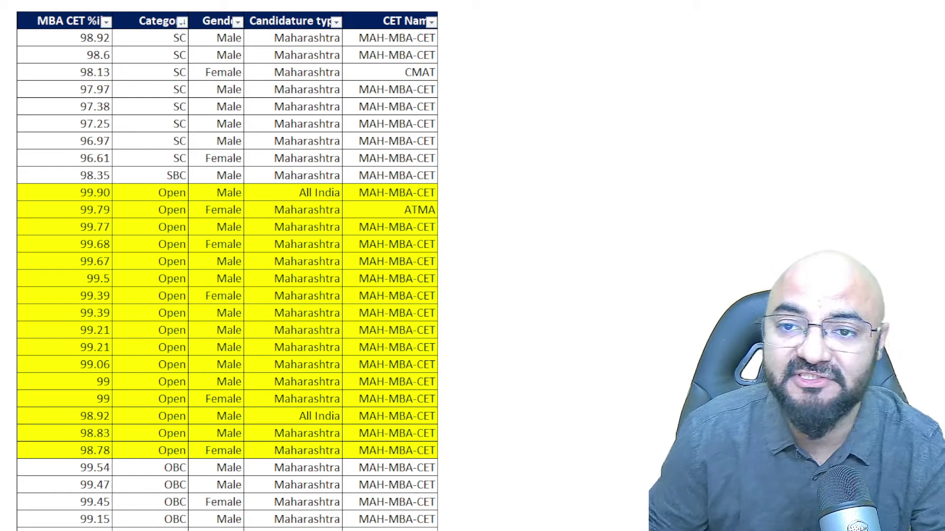
scroll(227, 266, "down", 2)
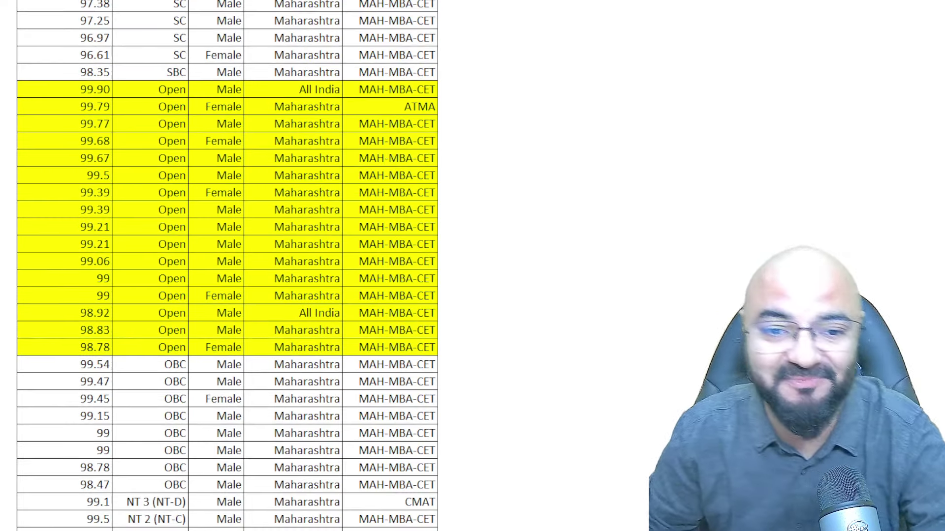
Step: Inspect the Open rows and their CET Name entries, including CMAT and ATMA
left_click(520, 279)
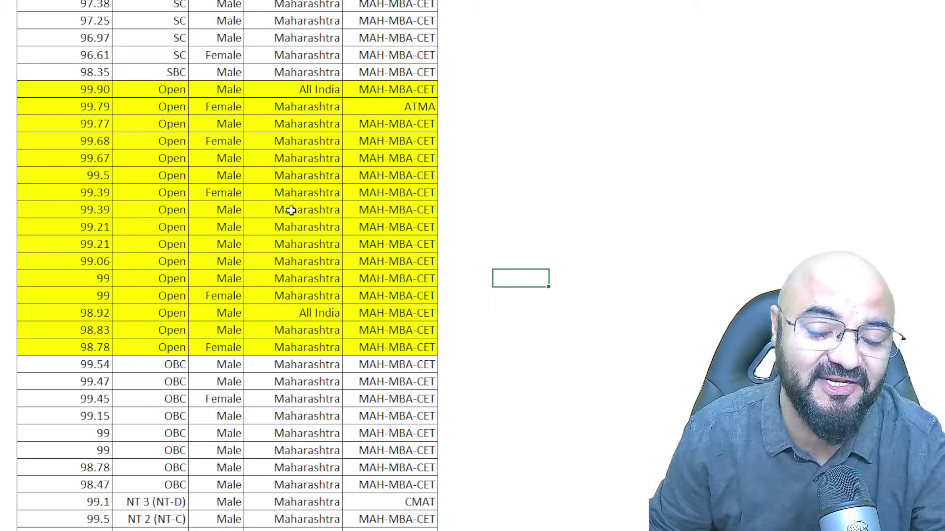
left_click(218, 275)
scroll(332, 195, "up", 2)
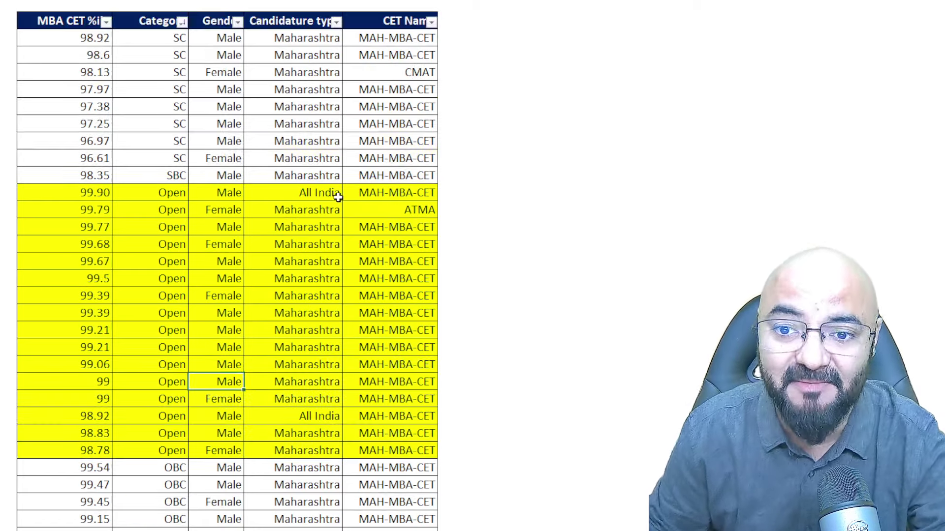
left_click(398, 77)
scroll(413, 126, "down", 2)
left_click(395, 110)
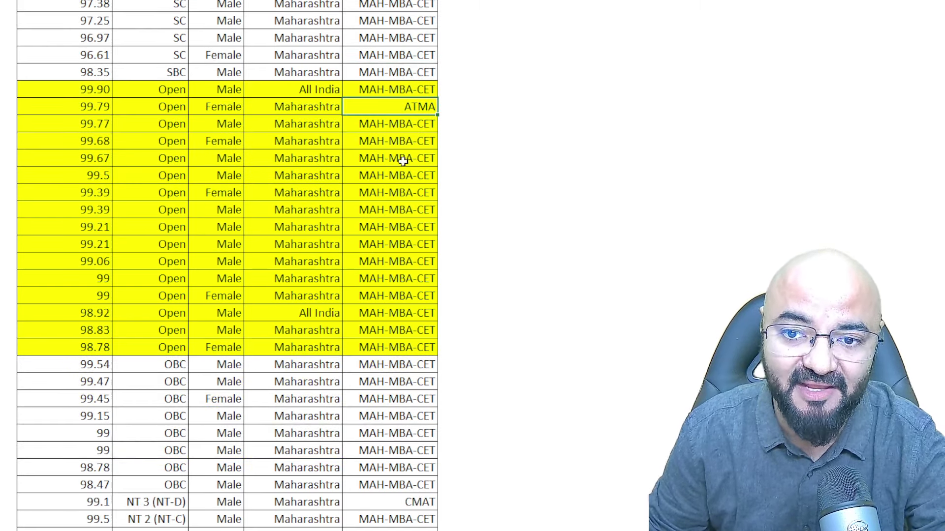
scroll(387, 410, "down", 4)
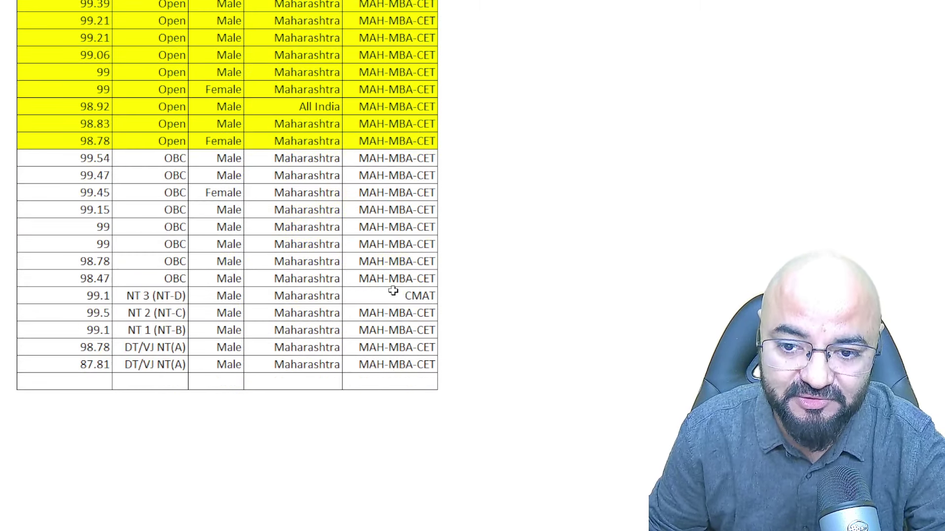
scroll(406, 310, "up", 6)
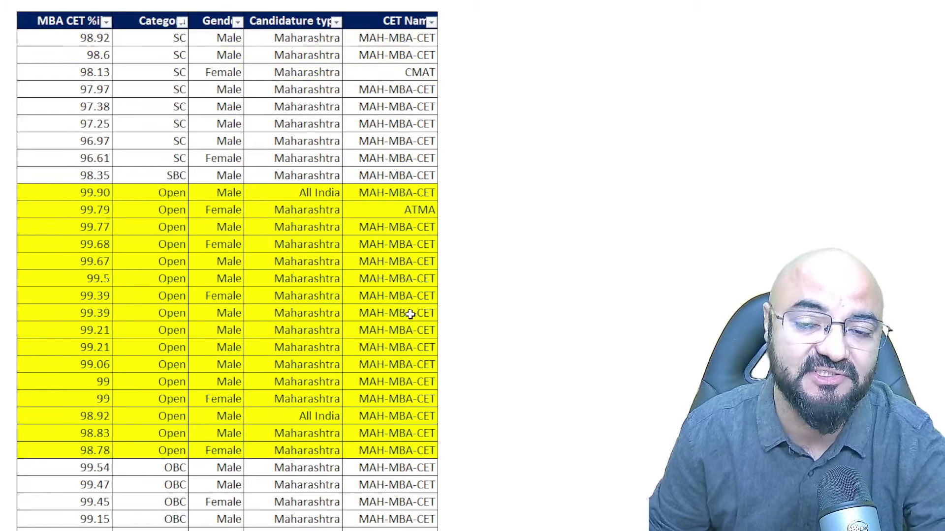
left_click_drag(384, 37, 431, 525)
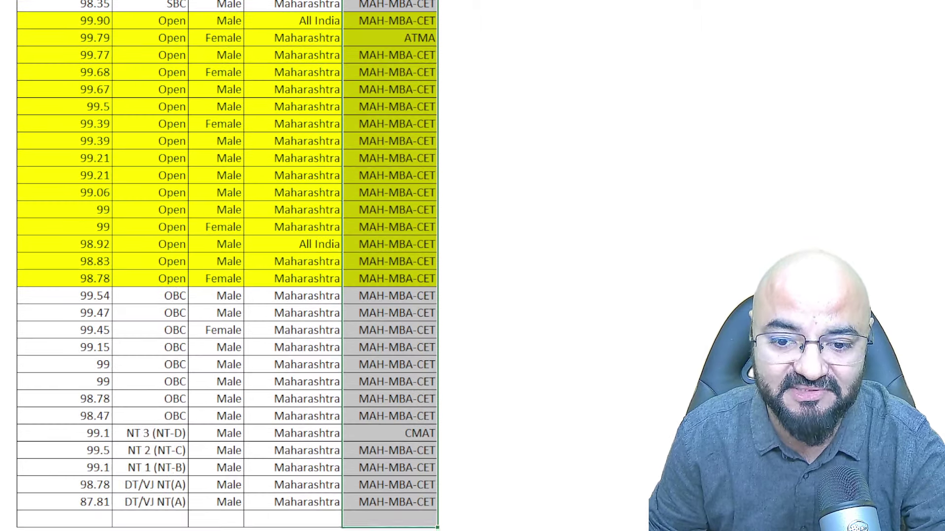
left_click(274, 236)
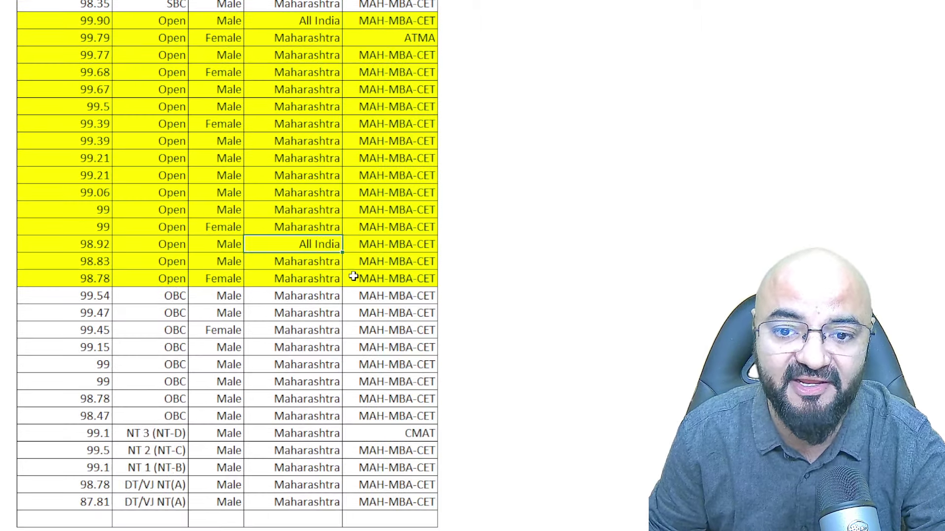
scroll(354, 276, "up", 3)
Step: Select the yellow Open rows, from the 99.90 percentile down to the last Open row
left_click(296, 197)
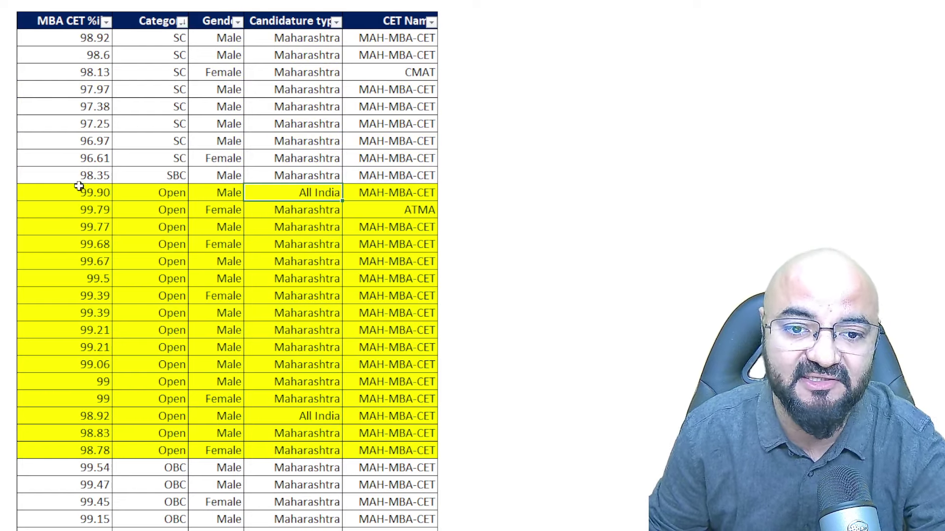
left_click_drag(81, 190, 410, 456)
left_click_drag(74, 194, 110, 444)
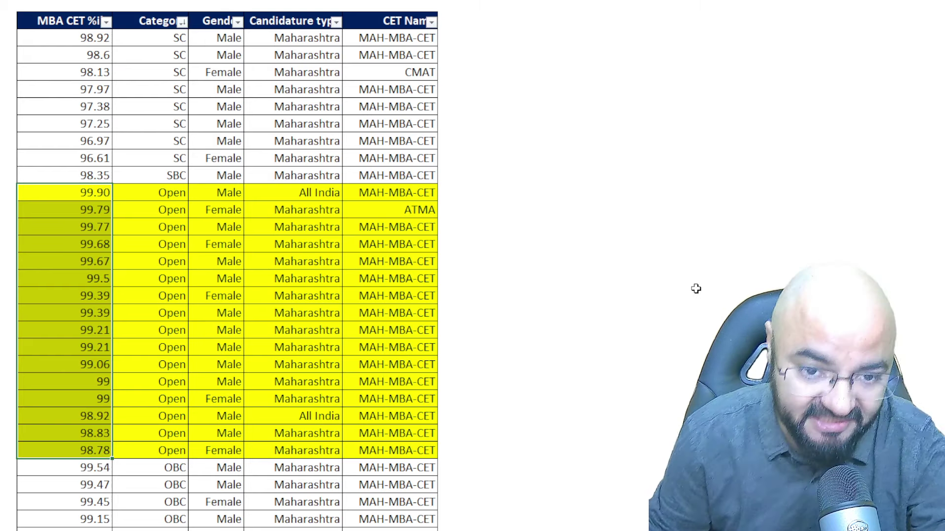
left_click(88, 192)
left_click_drag(87, 192, 170, 191)
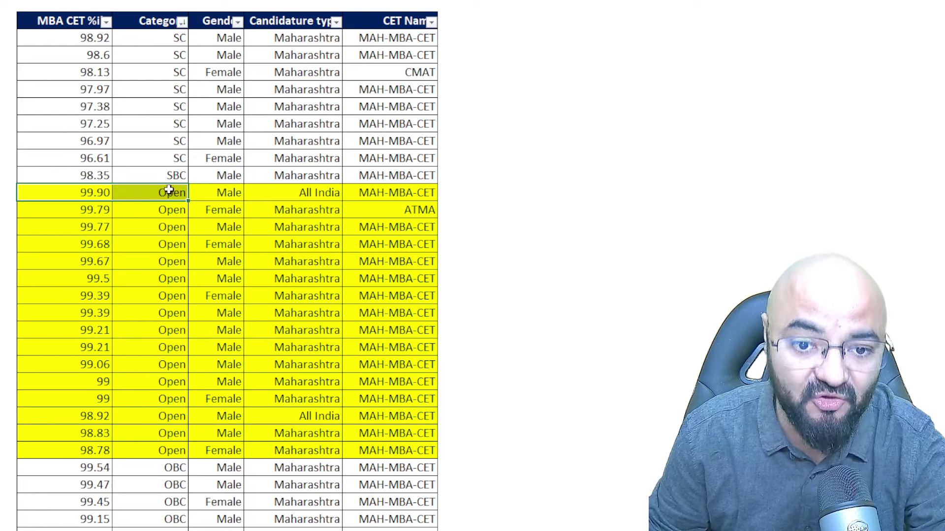
left_click_drag(83, 451, 222, 456)
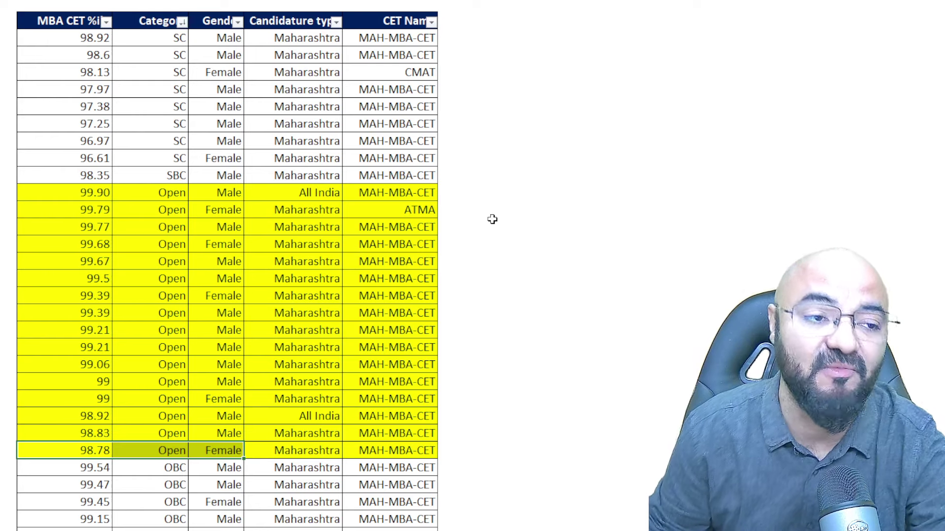
left_click(553, 109)
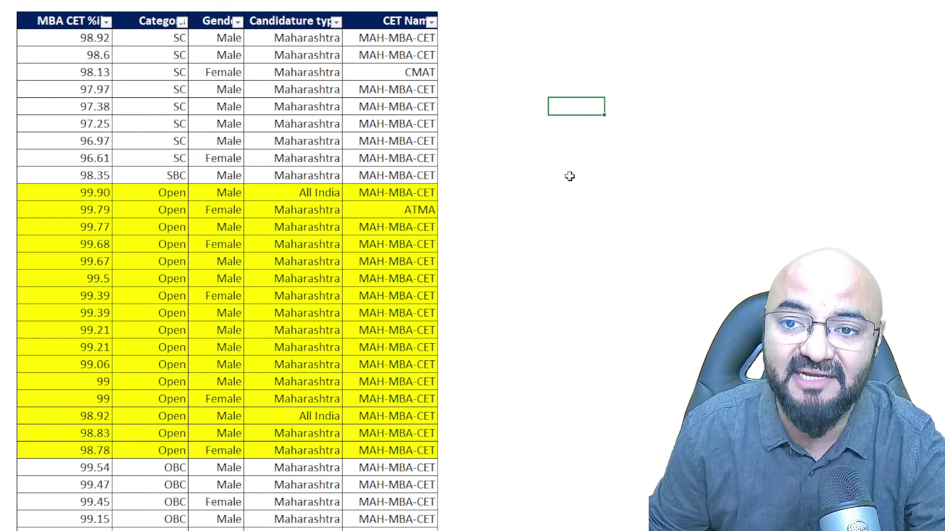
left_click(543, 245)
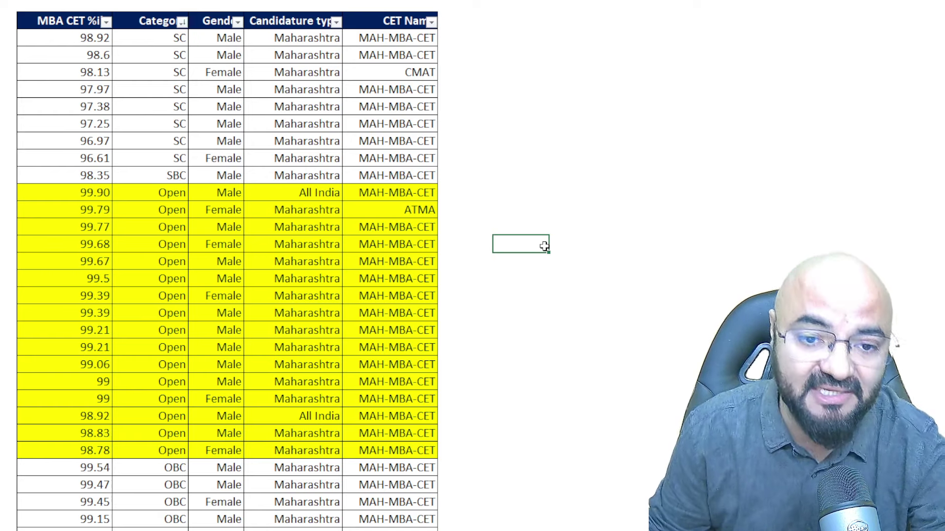
Step: Review the Open percentiles, from the last three rows (98.92 onward) up to 99.90
left_click(87, 418)
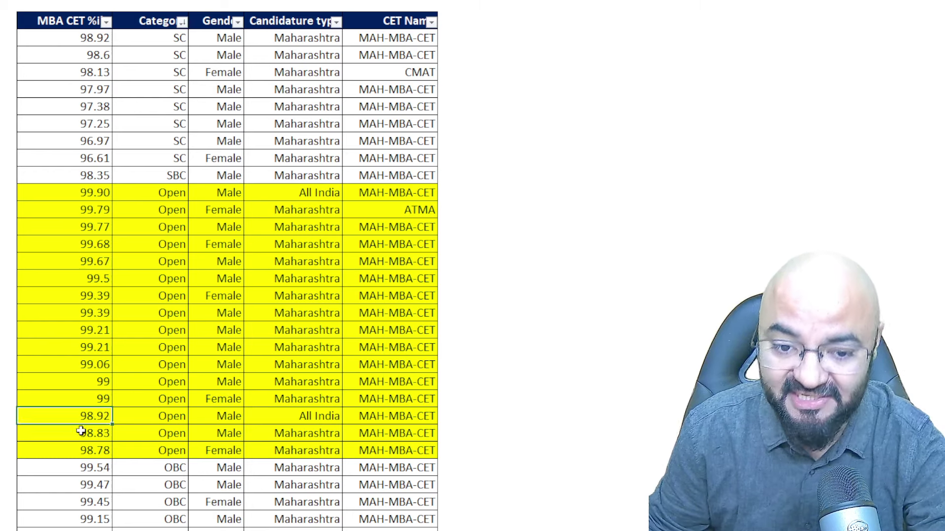
left_click_drag(81, 432, 344, 449)
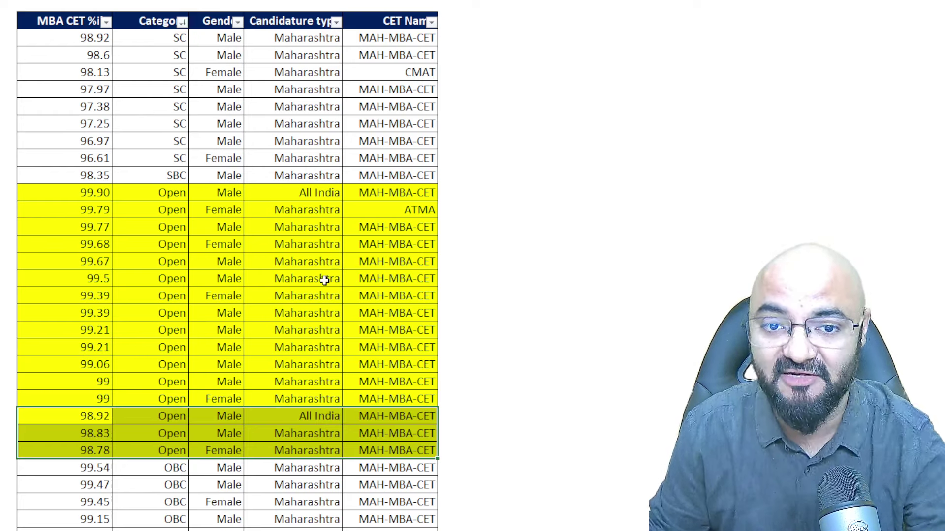
left_click(85, 433)
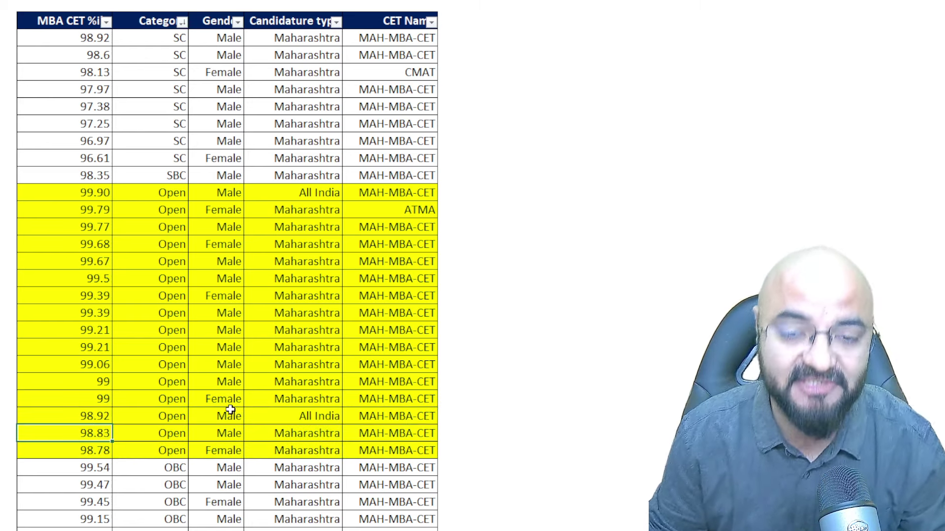
left_click_drag(84, 455, 90, 194)
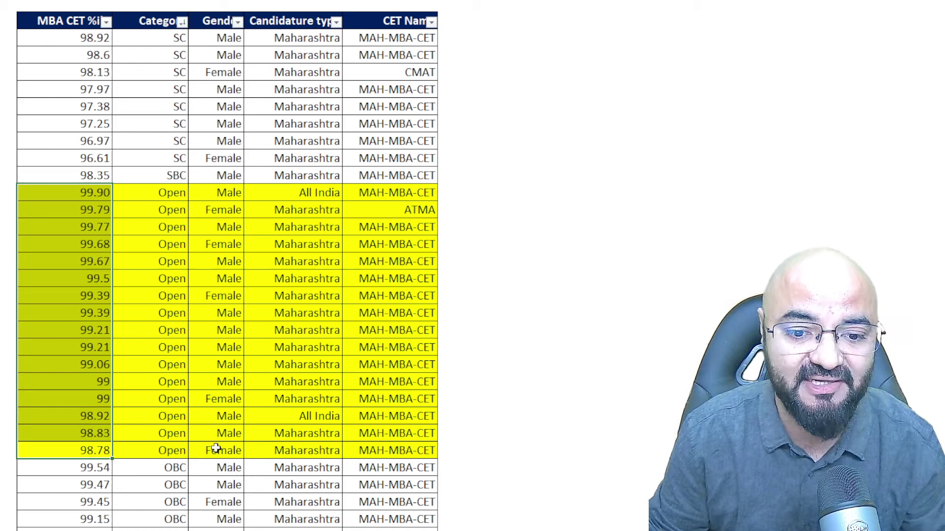
left_click(199, 349)
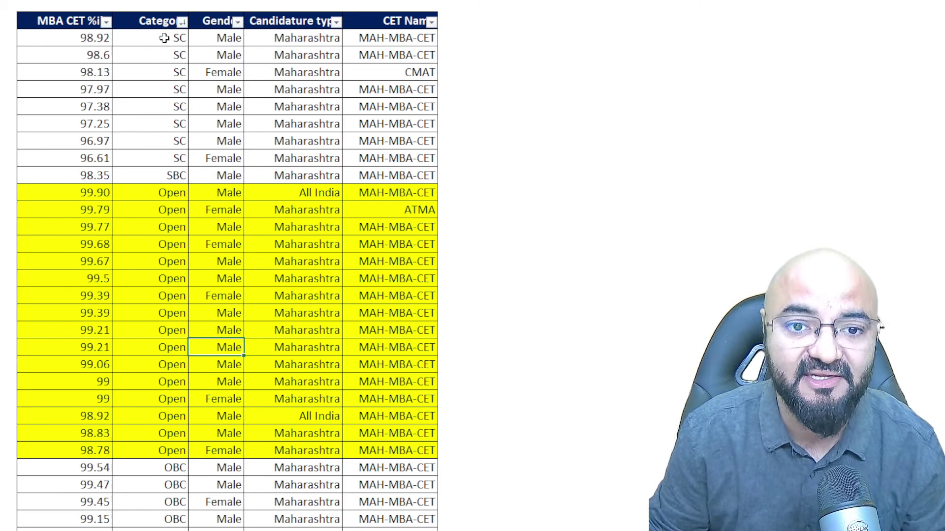
Step: Check the SC percentiles, then select the whole MBA CET percentile column A
left_click_drag(80, 36, 103, 156)
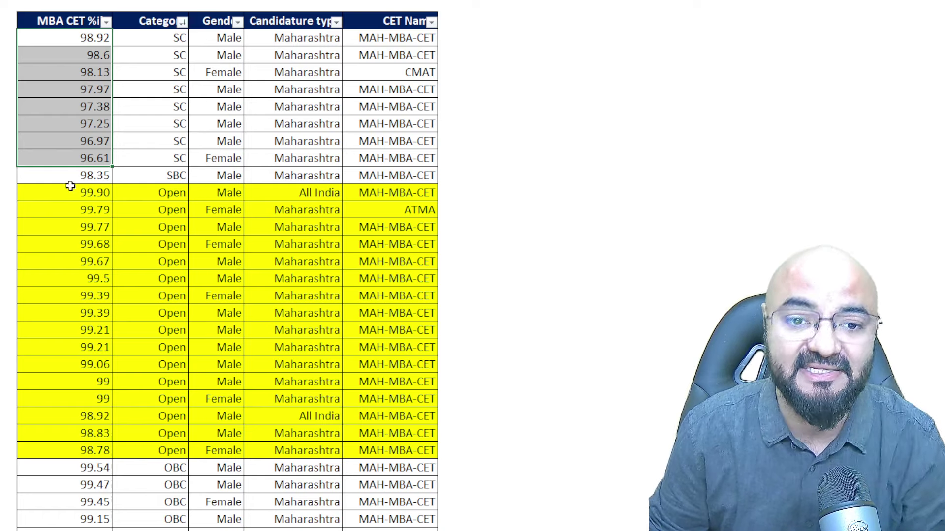
left_click(85, 159)
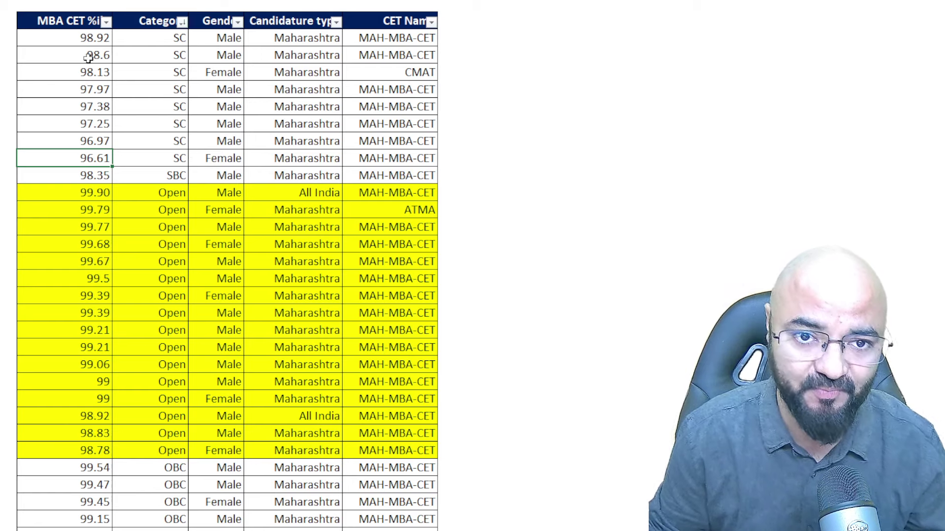
left_click(80, 3)
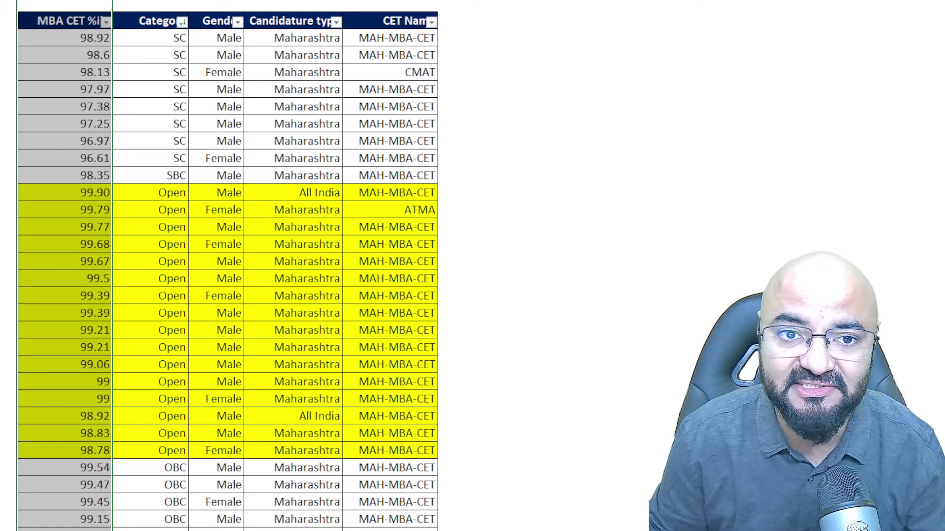
key("alt+h")
key("a")
key("c")
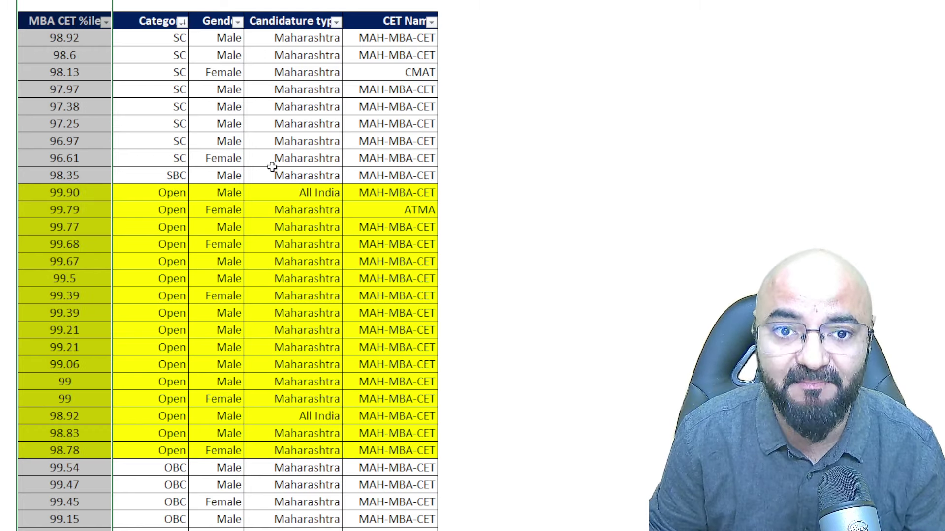
left_click(302, 279)
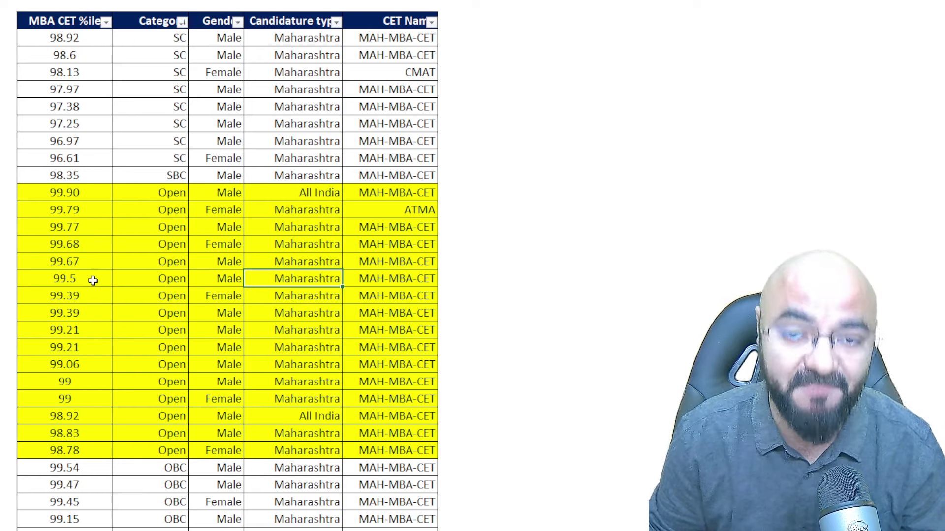
left_click_drag(78, 39, 90, 175)
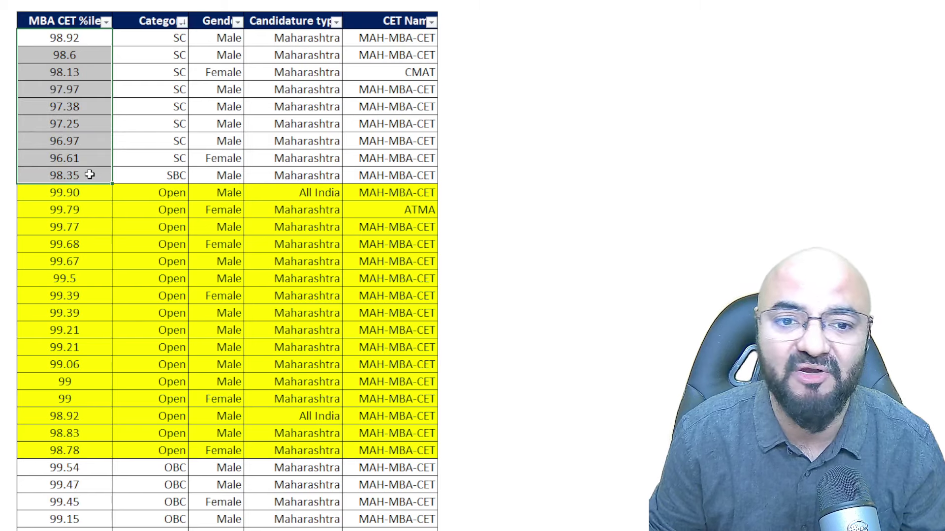
left_click(120, 310)
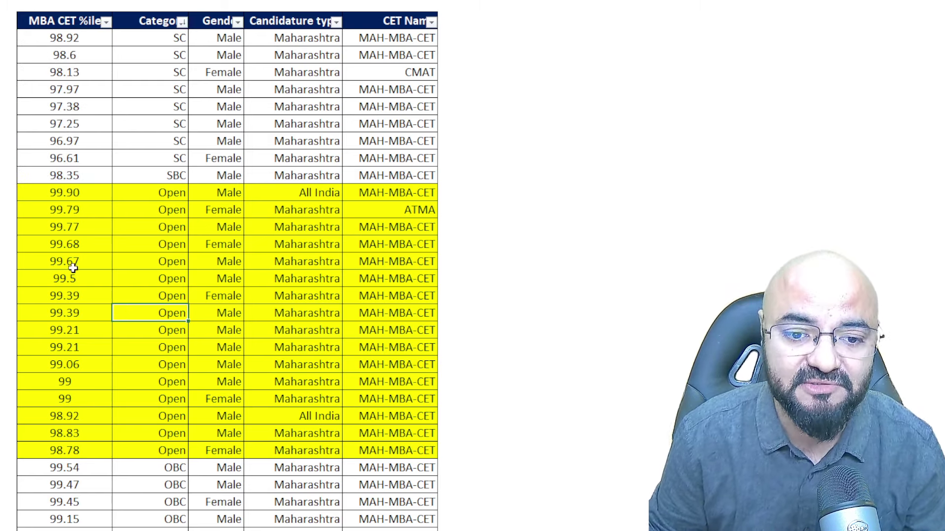
left_click(67, 177)
scroll(86, 274, "down", 2)
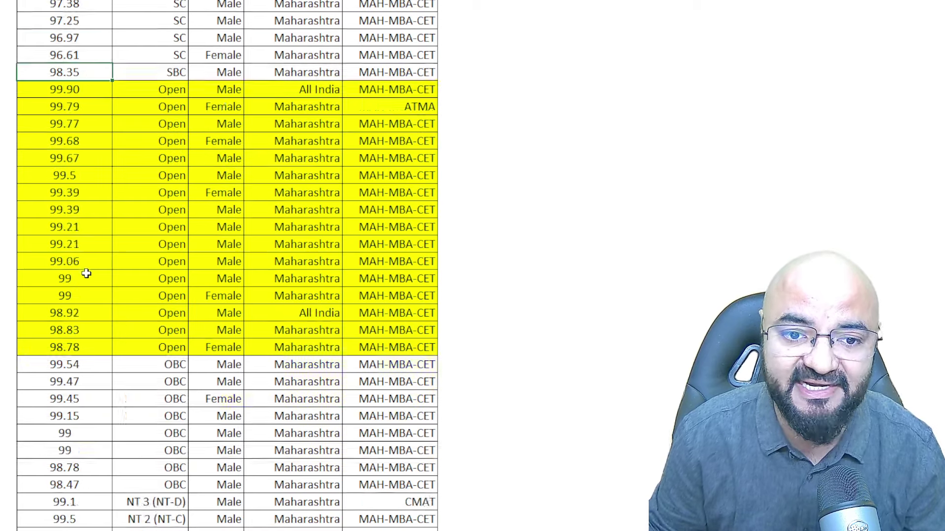
scroll(87, 274, "down", 3)
mouse_move(72, 210)
left_mouse_down()
mouse_move(103, 298)
mouse_move(92, 334)
left_mouse_up()
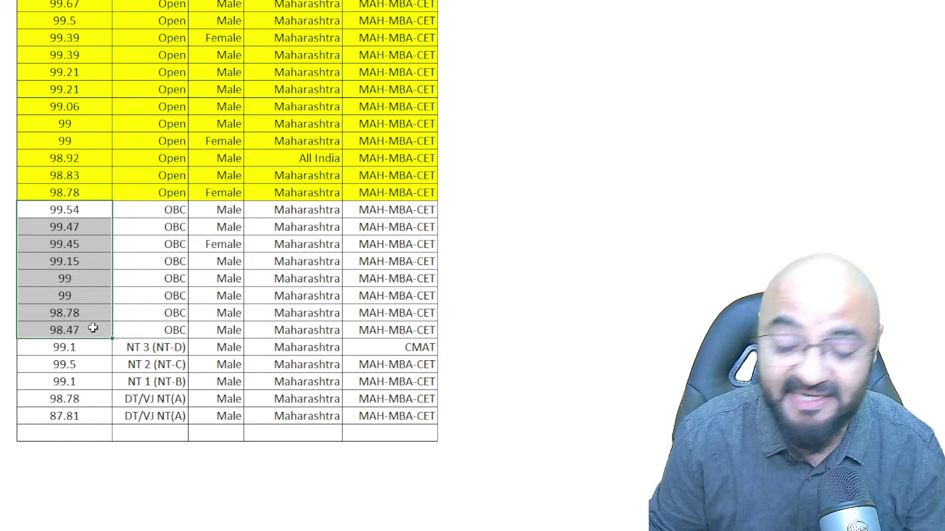
left_click(86, 332)
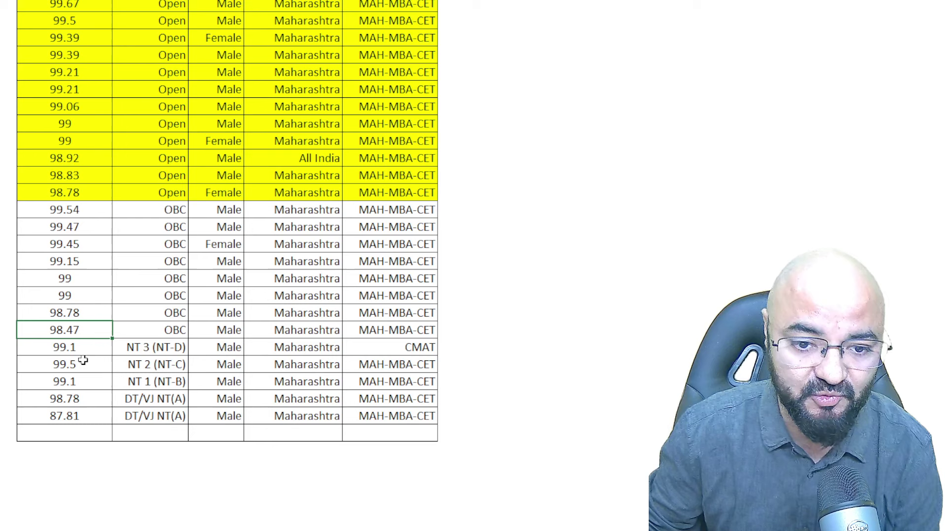
left_click_drag(78, 347, 95, 387)
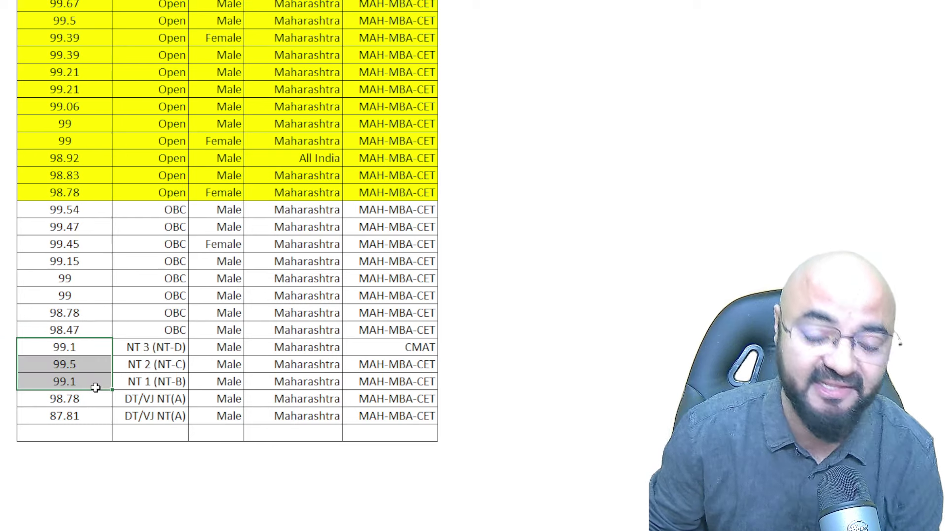
left_click(79, 399)
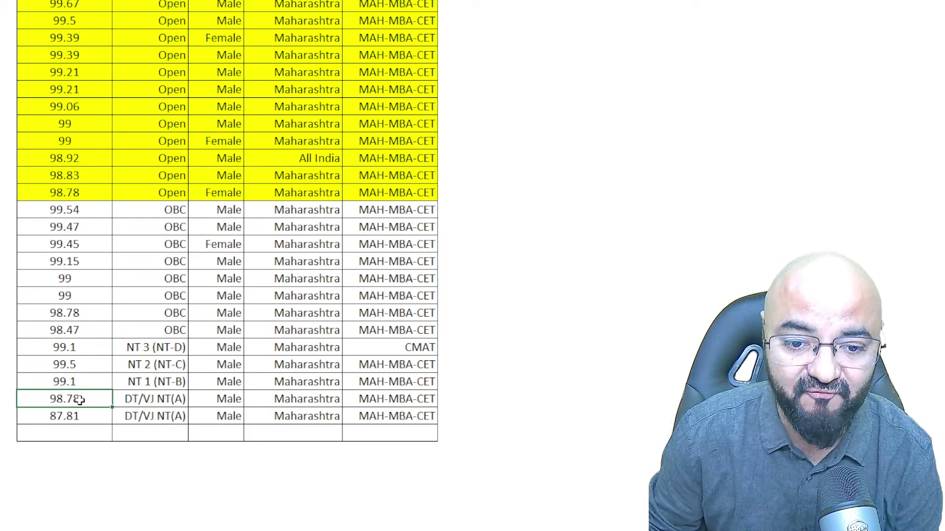
left_click_drag(79, 400, 83, 412)
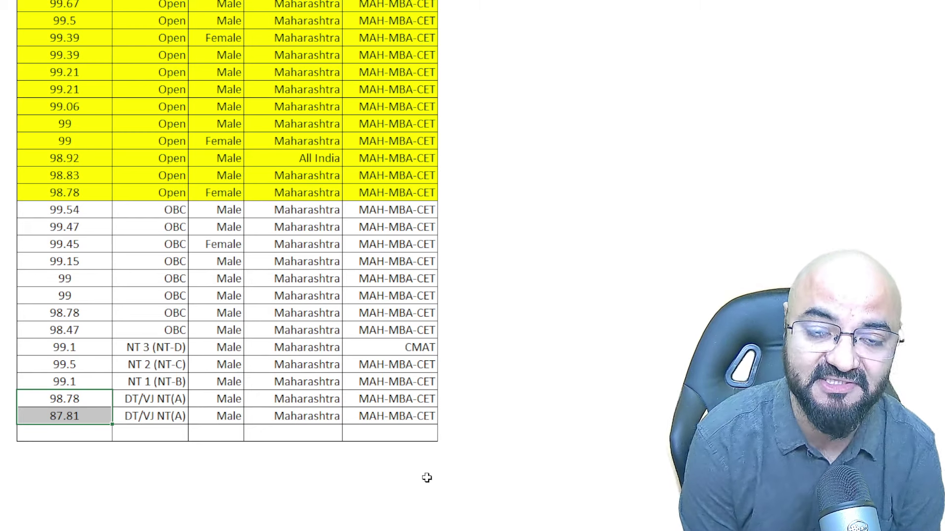
scroll(325, 209, "up", 5)
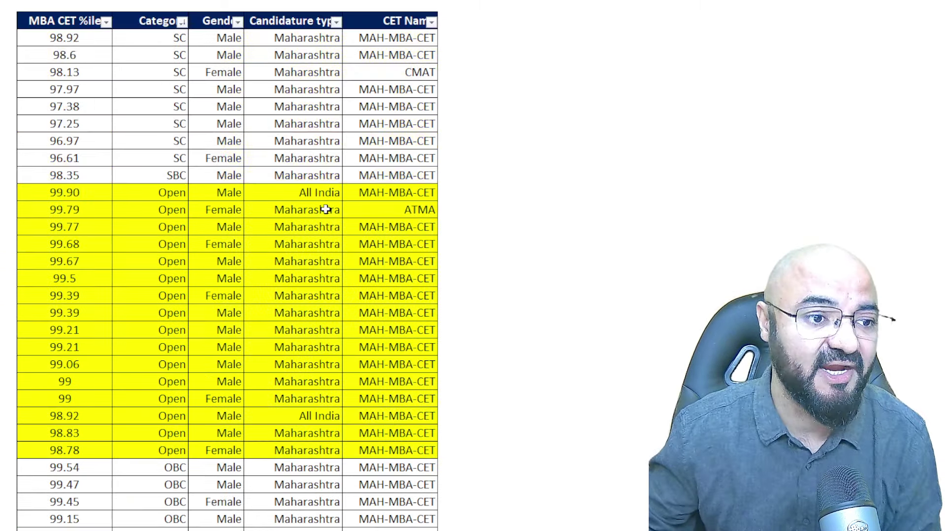